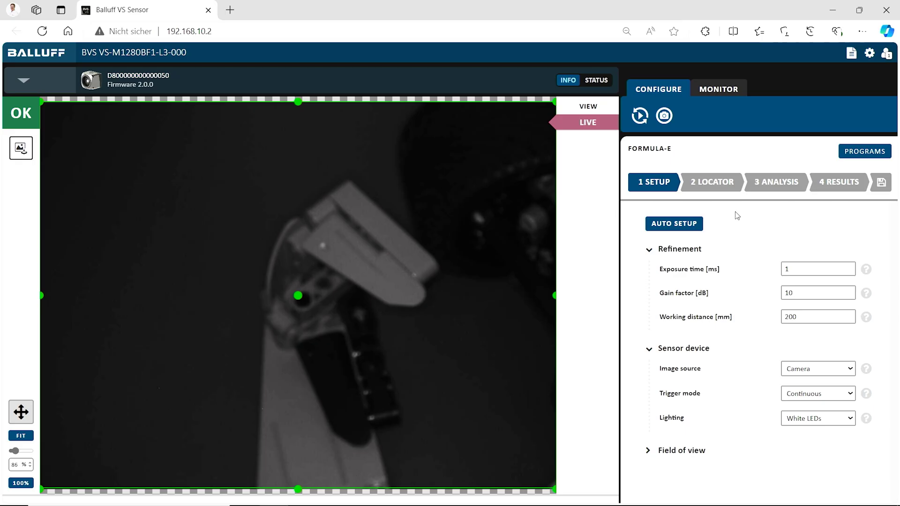
Step: Run auto setup, which sets exposure time to 3,77 ms and working distance to 418 mm
left_click(671, 223)
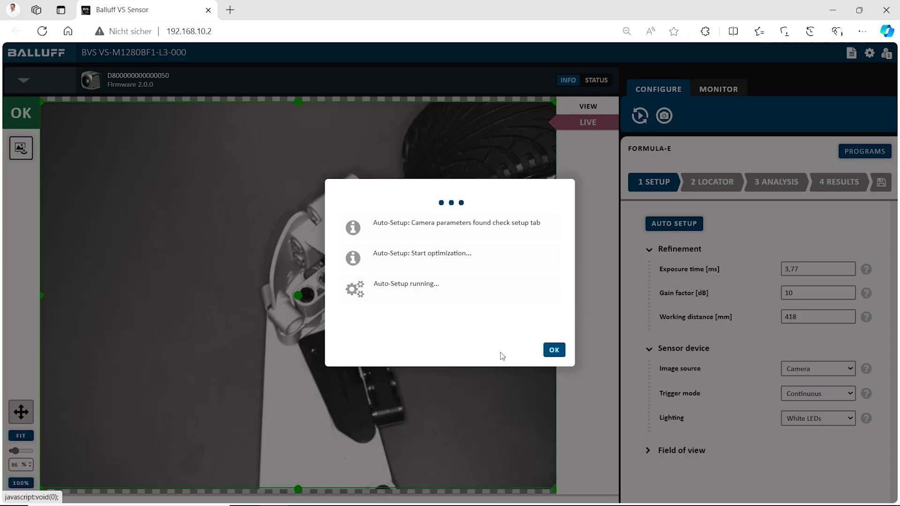
left_click(553, 352)
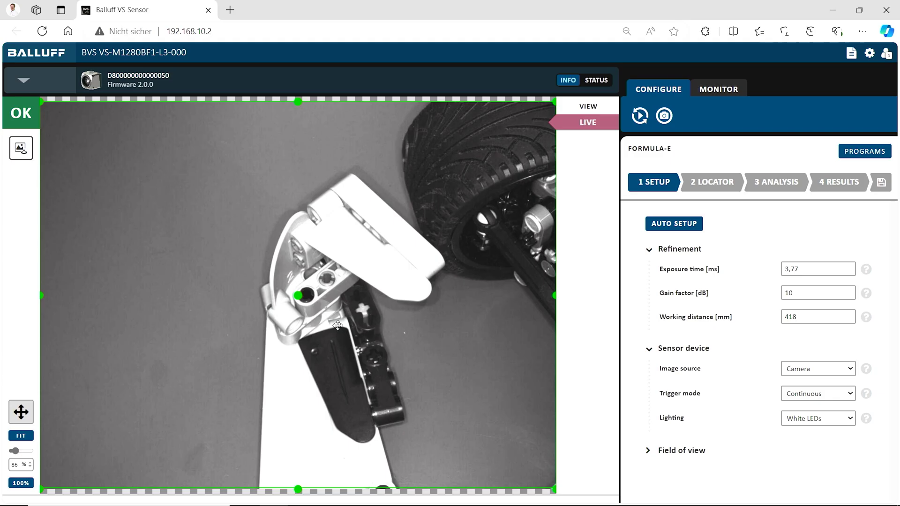
Step: Capture a locator reference image, mask the plate's left edge and dark bracket, and train it
left_click(704, 184)
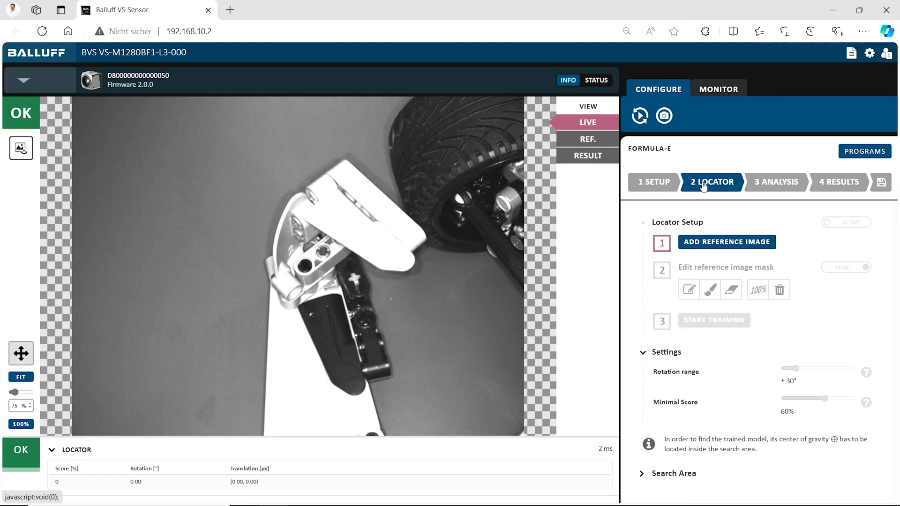
left_click(715, 244)
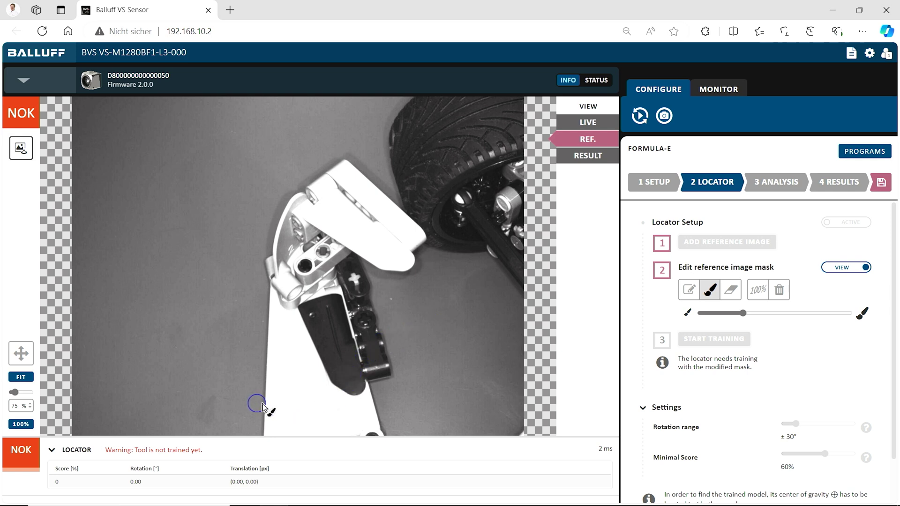
left_click_drag(265, 404, 271, 313)
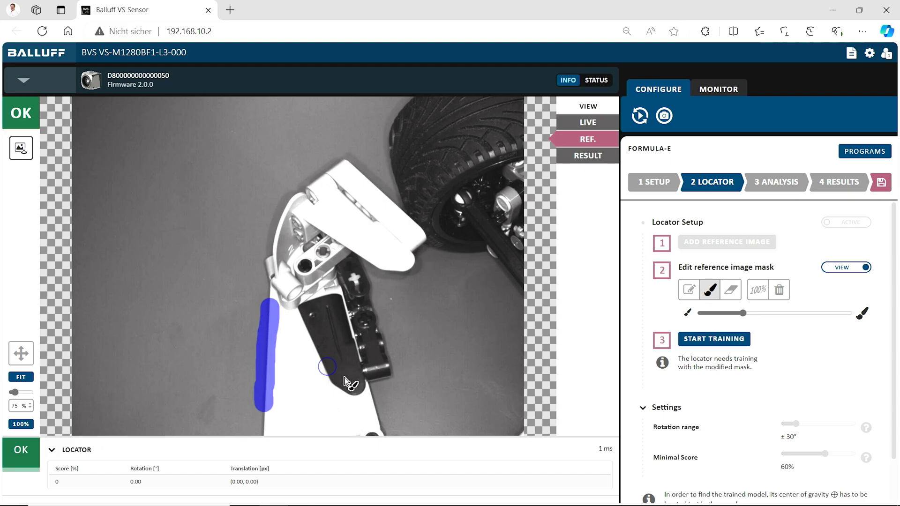
left_click_drag(386, 370, 369, 293)
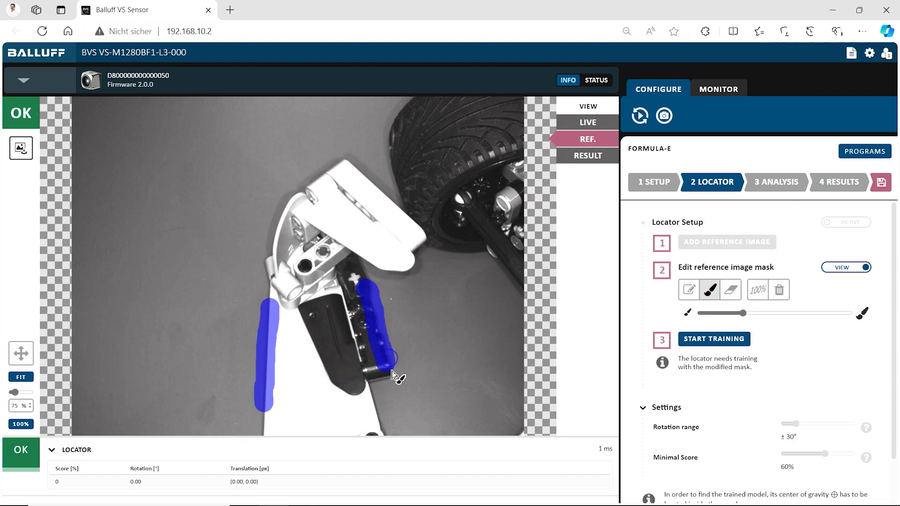
left_click_drag(383, 376, 392, 372)
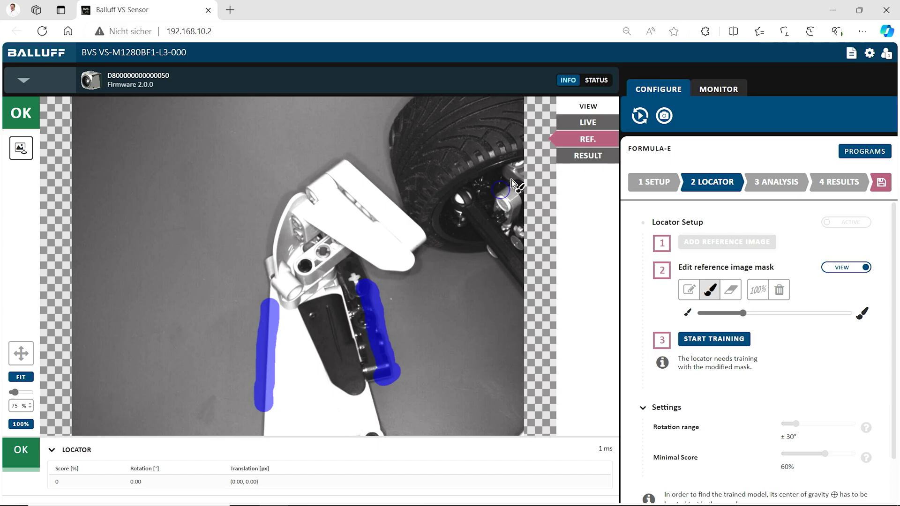
left_click(639, 116)
left_click(712, 341)
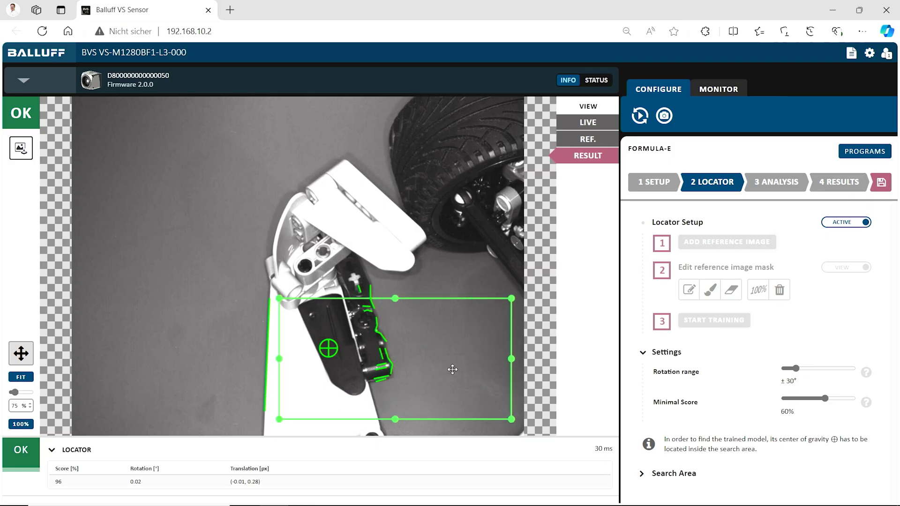
Step: Widen the locator search area up and left, then run continuous loop inspection
left_click_drag(279, 299, 85, 225)
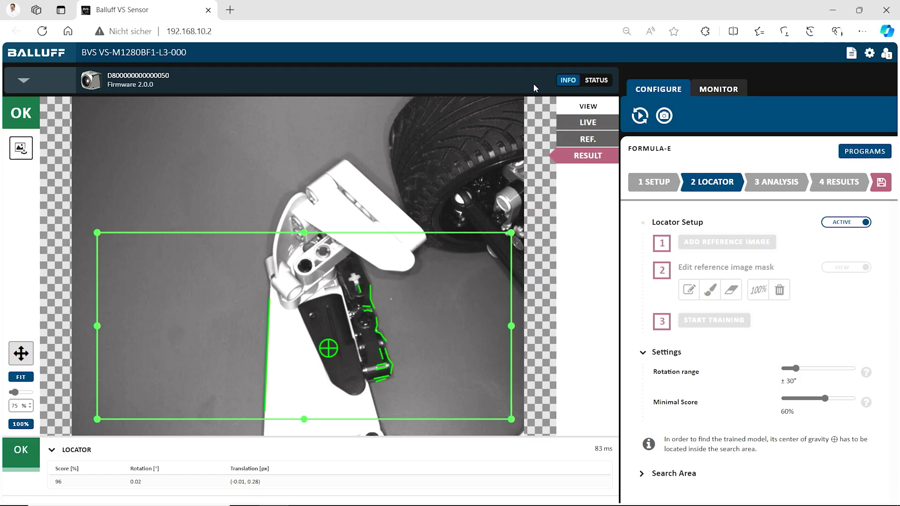
left_click(640, 115)
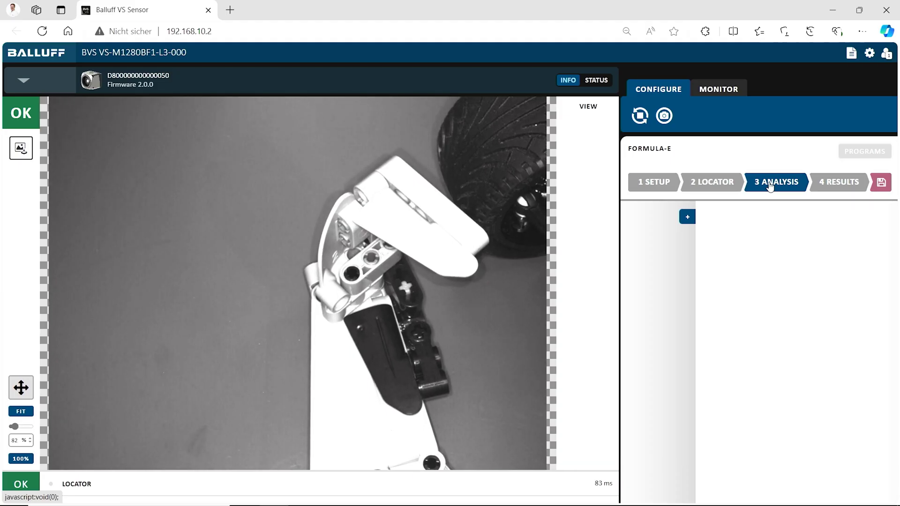
Step: Add a Presence Check tool from the Add Analysis Tool chooser
left_click(687, 219)
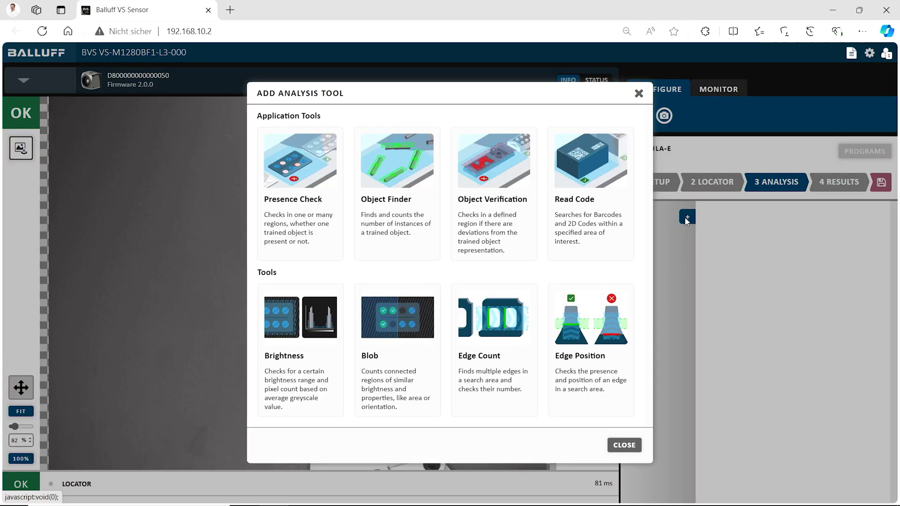
left_click(318, 177)
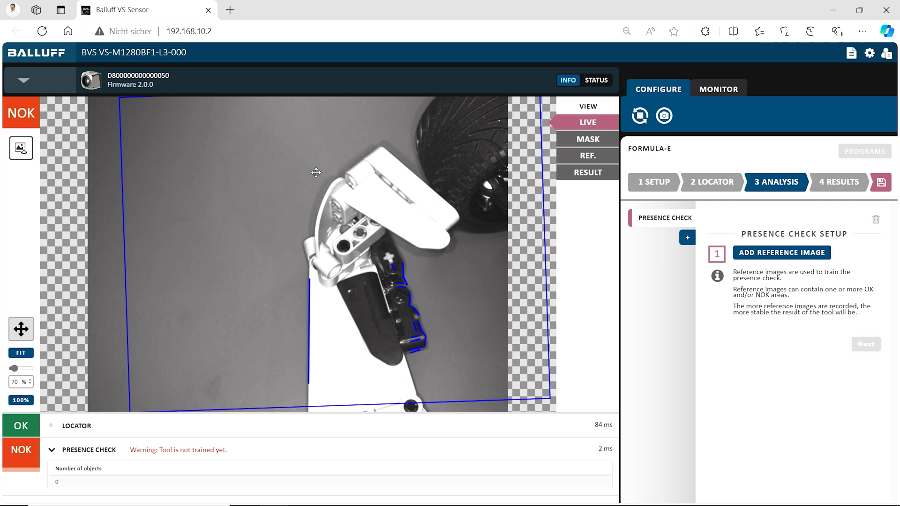
Step: Capture five Presence Check reference images, re-snapshotting the part after repositioning it
left_click(774, 258)
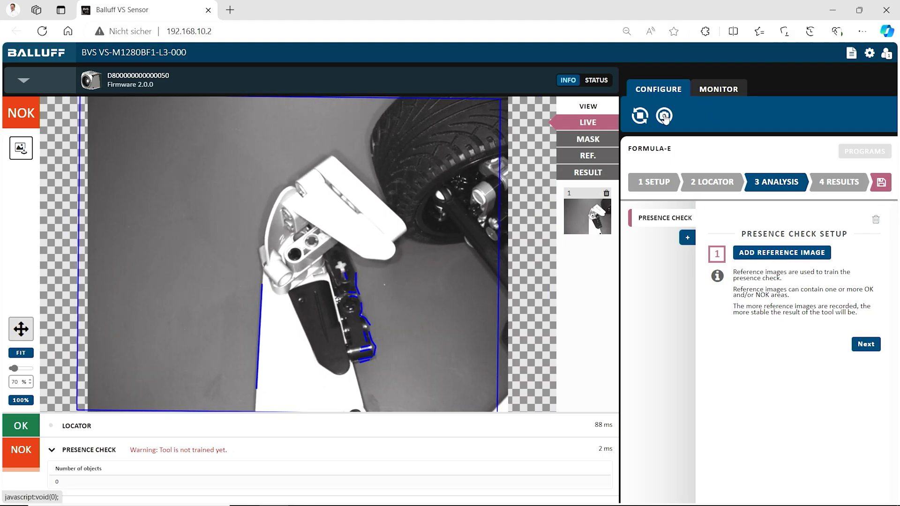
left_click(777, 255)
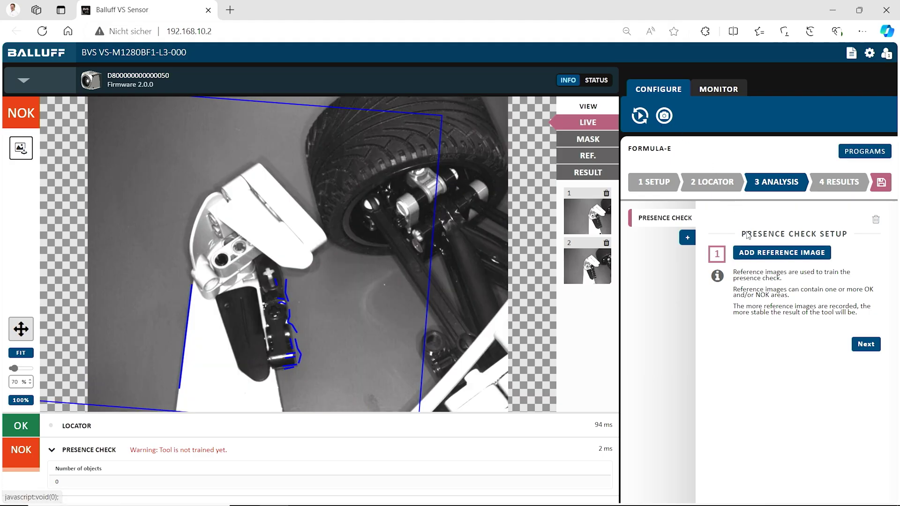
left_click(763, 256)
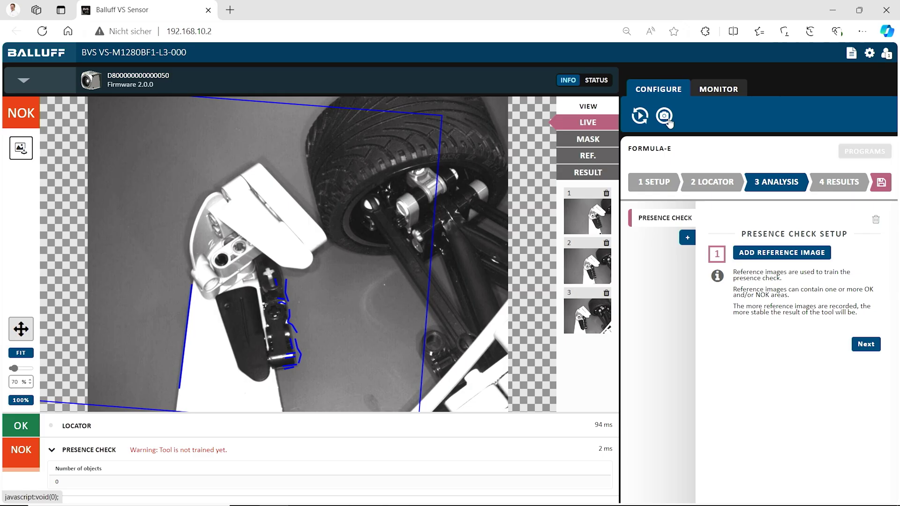
left_click(665, 118)
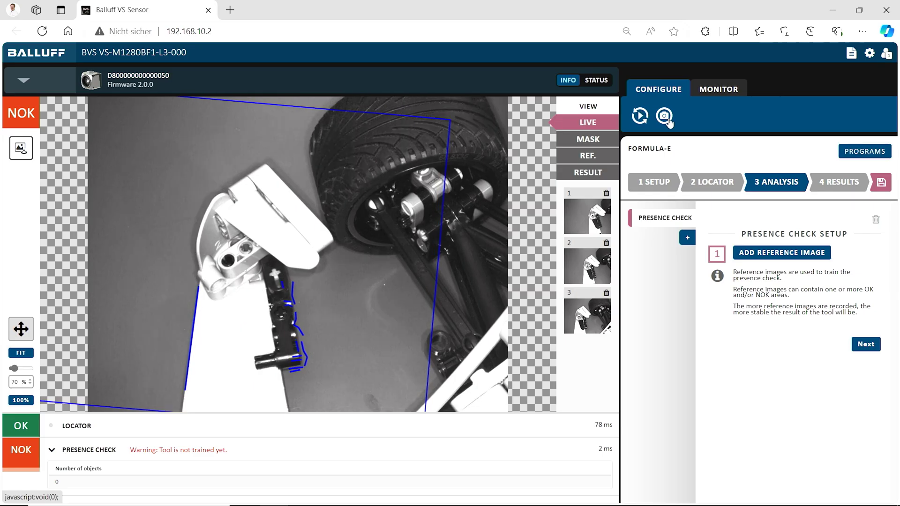
left_click(775, 256)
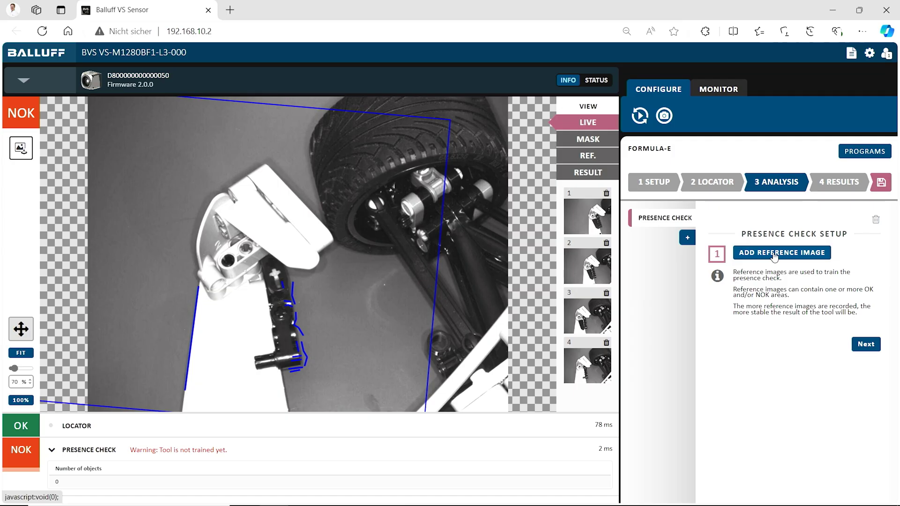
left_click(664, 116)
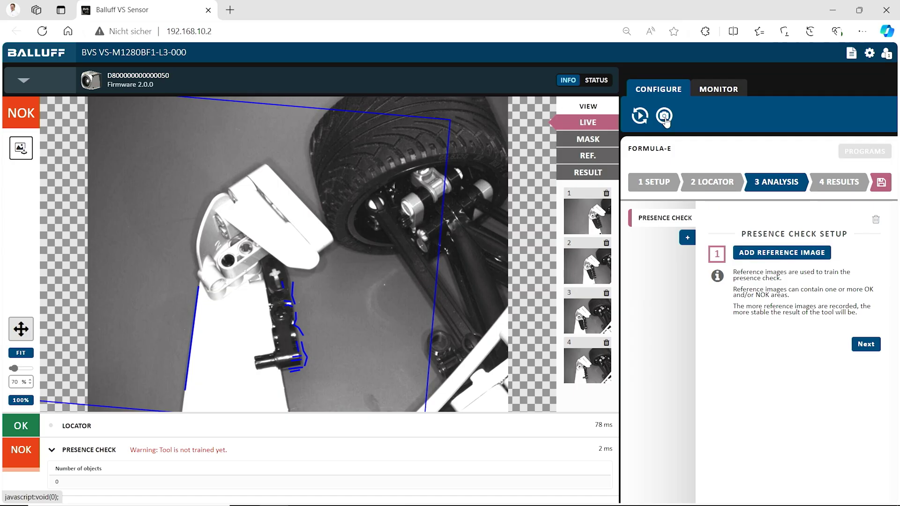
left_click(757, 254)
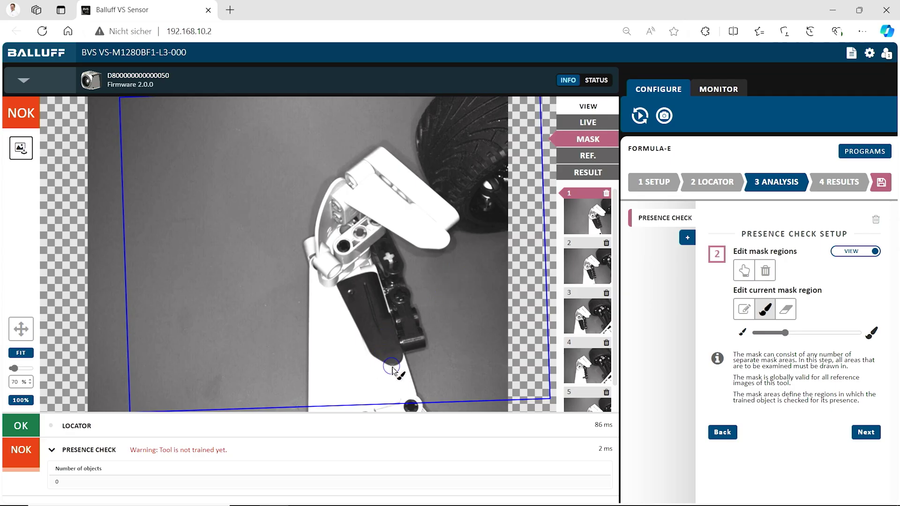
Step: Paint the presence-check mask over the dark cover piece and advance to OK/NOK definition
mouse_move(391, 365)
left_mouse_down()
mouse_move(363, 355)
mouse_move(347, 301)
mouse_move(345, 292)
mouse_move(372, 282)
mouse_move(396, 357)
mouse_move(380, 347)
mouse_move(362, 293)
mouse_move(372, 337)
left_mouse_up()
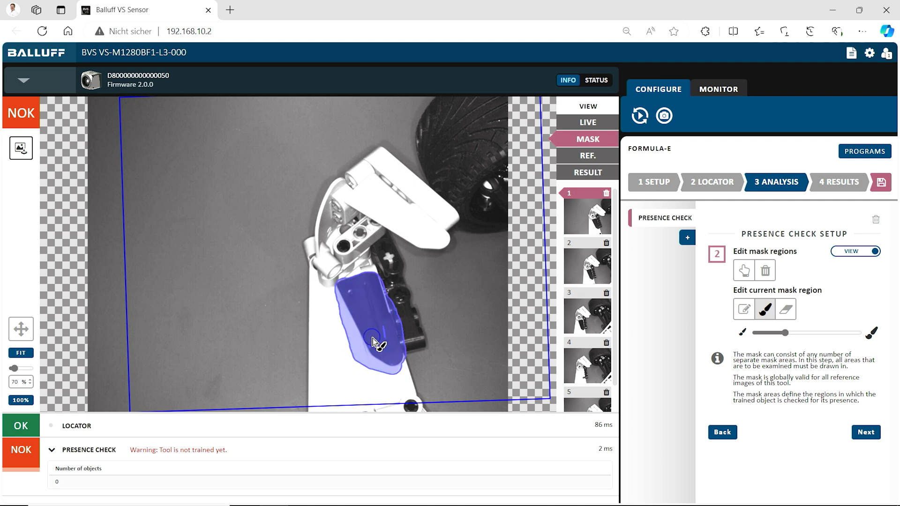
left_click(865, 433)
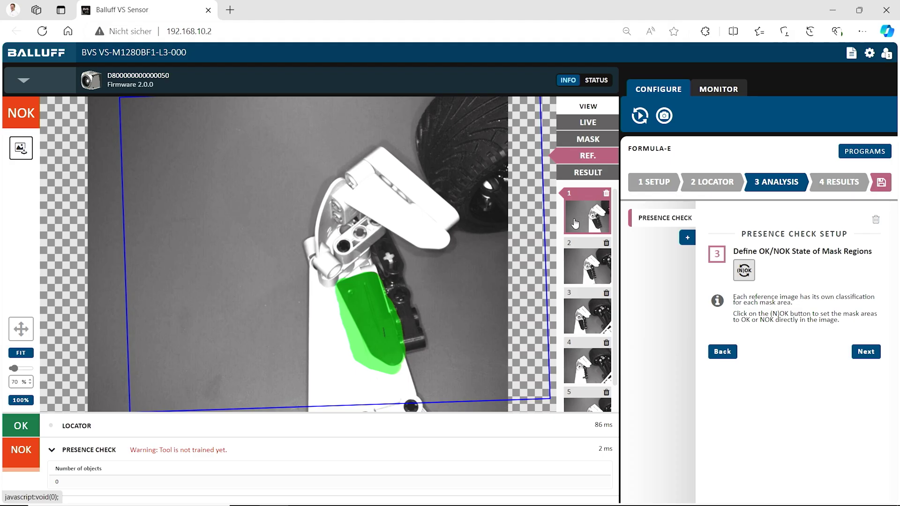
left_click(584, 264)
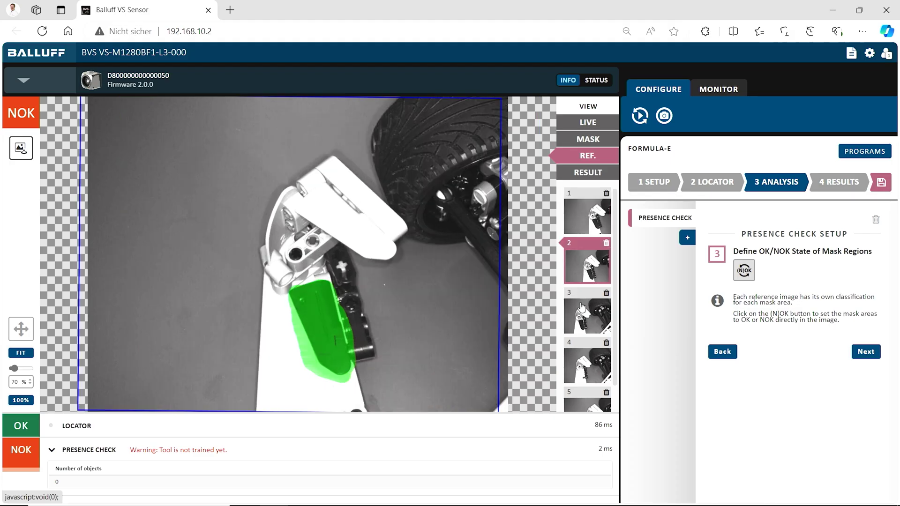
Step: Mark the mask region NOK in reference images 4 and 5, leaving 2 and 3 OK
left_click(581, 309)
left_click(579, 363)
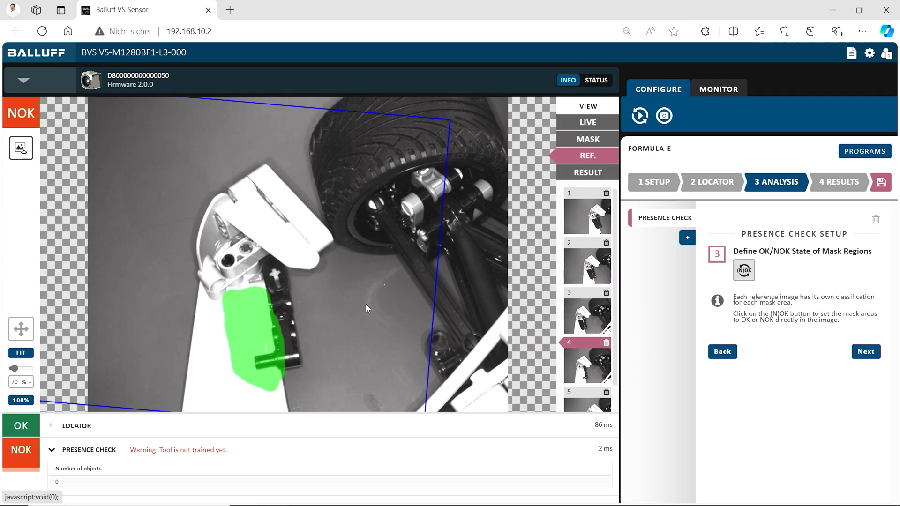
left_click(257, 323)
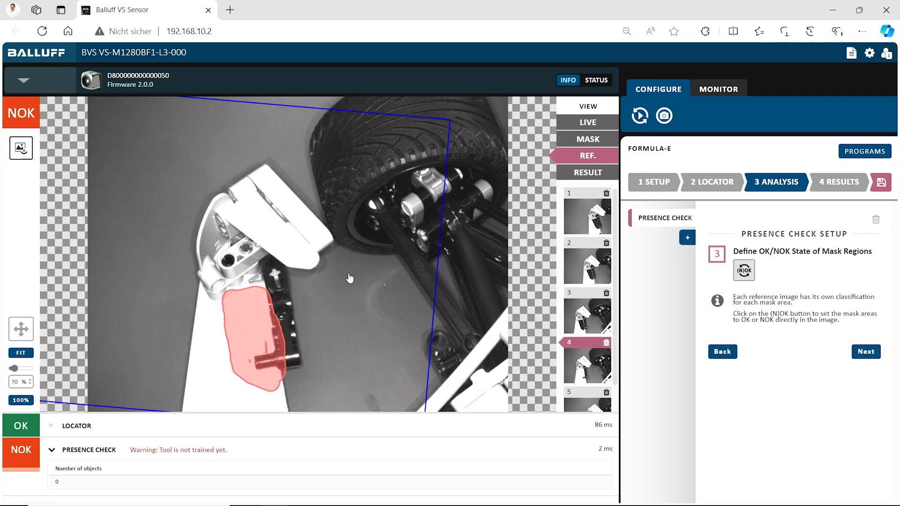
scroll(577, 365, "down", 1)
left_click(577, 366)
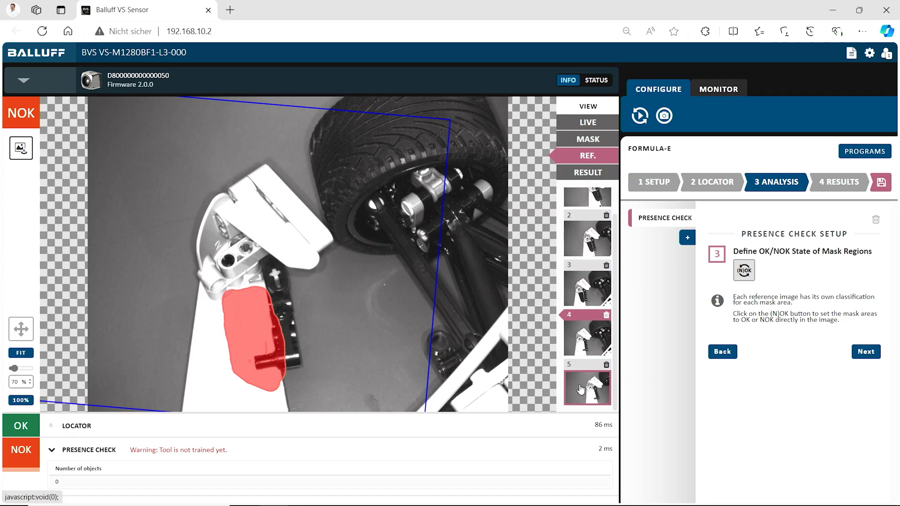
left_click(351, 318)
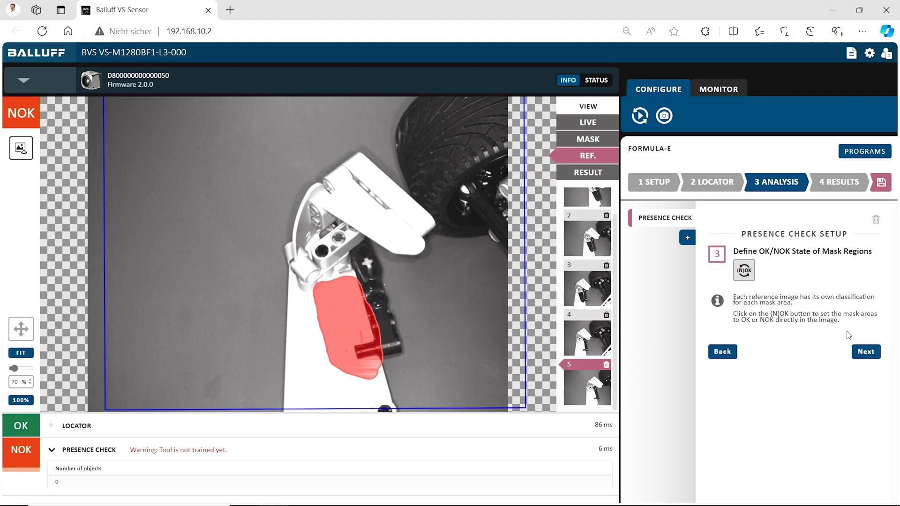
Step: Train the Presence Check, which scores 10% on the mask region, and start continuous inspection
left_click(865, 352)
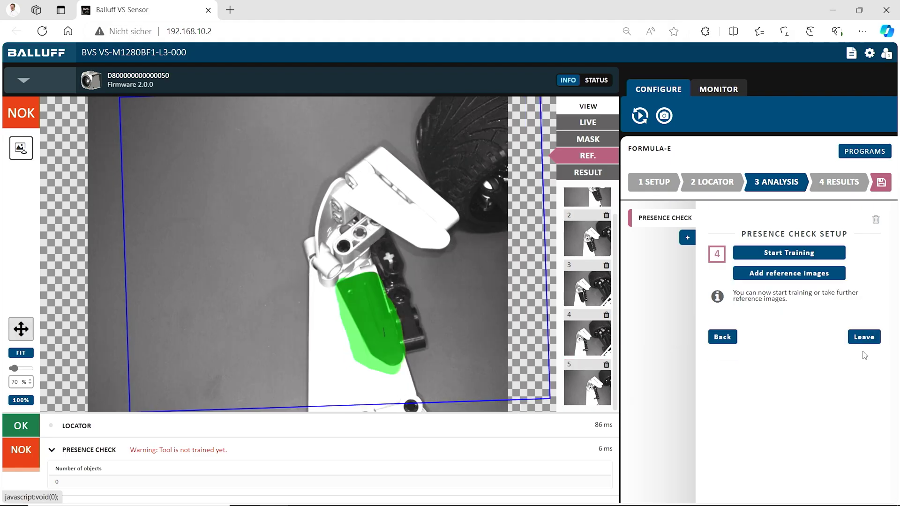
left_click(792, 257)
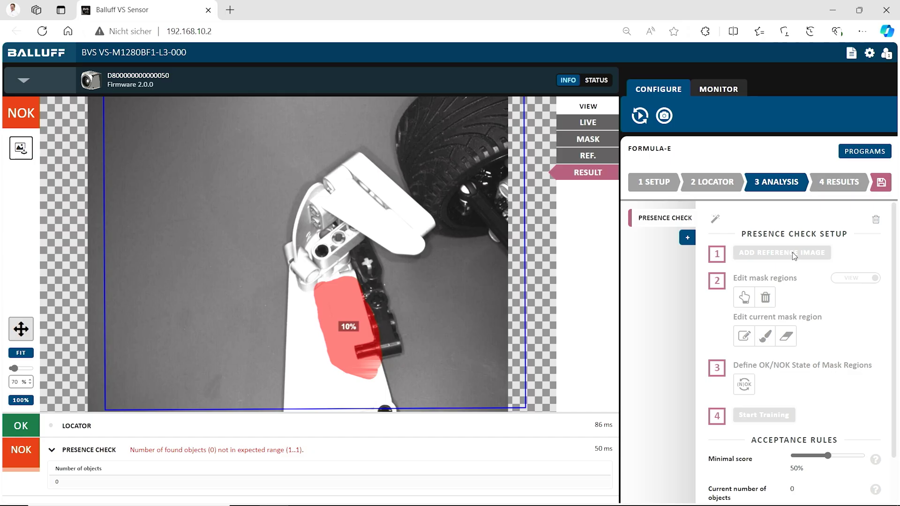
left_click(640, 117)
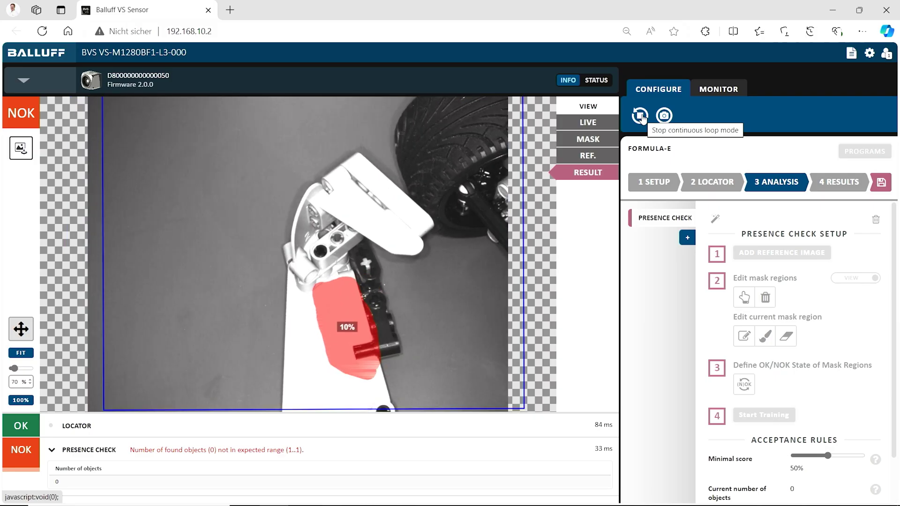
Step: Stop continuous inspection with the Presence Check reporting OK at 99%
left_click(641, 117)
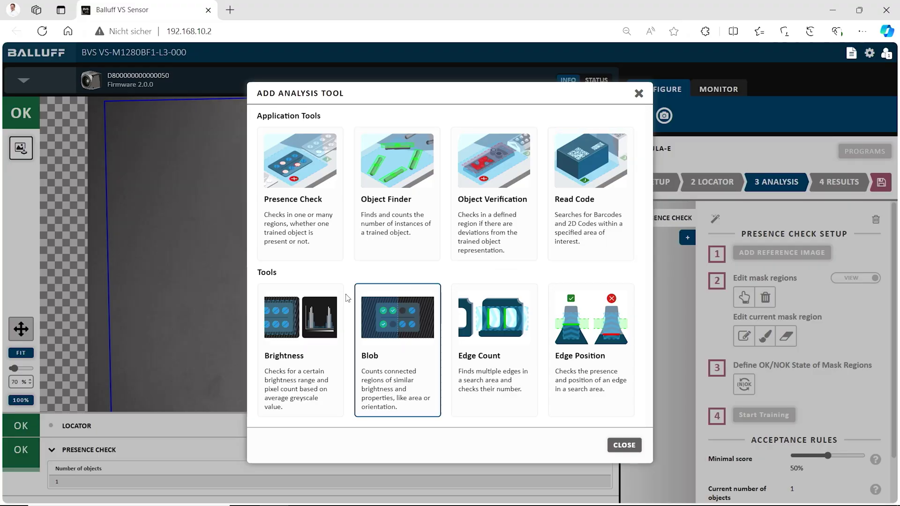
Step: Add a Brightness tool with range 50–200, reporting OK at 126, and reopen the tool chooser
left_click(320, 310)
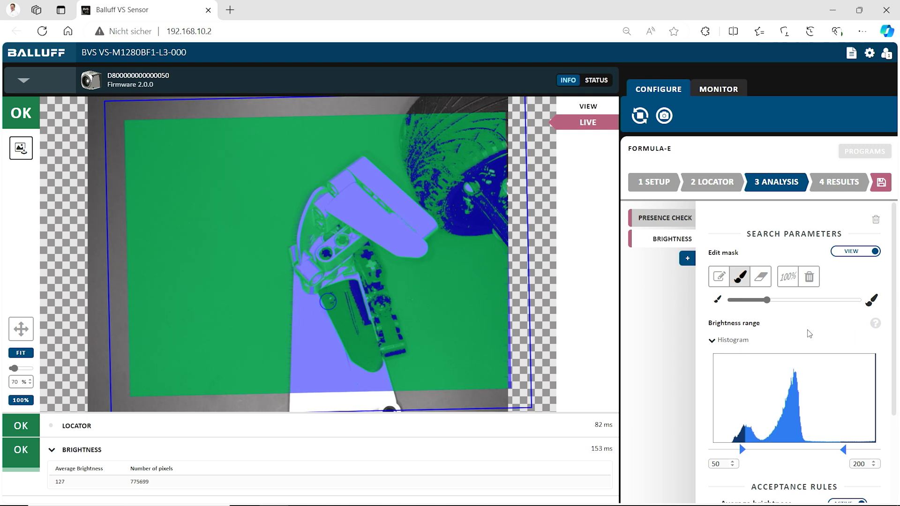
scroll(883, 351, "down", 1)
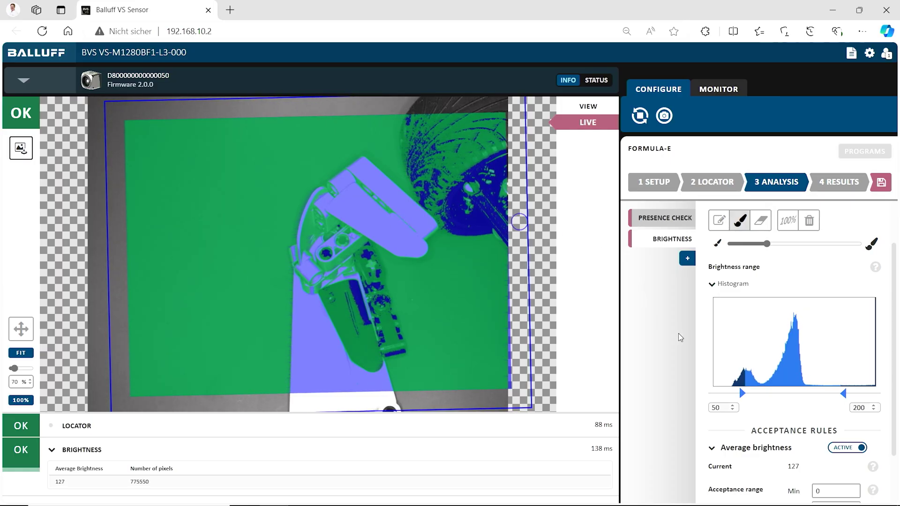
scroll(711, 432, "down", 2)
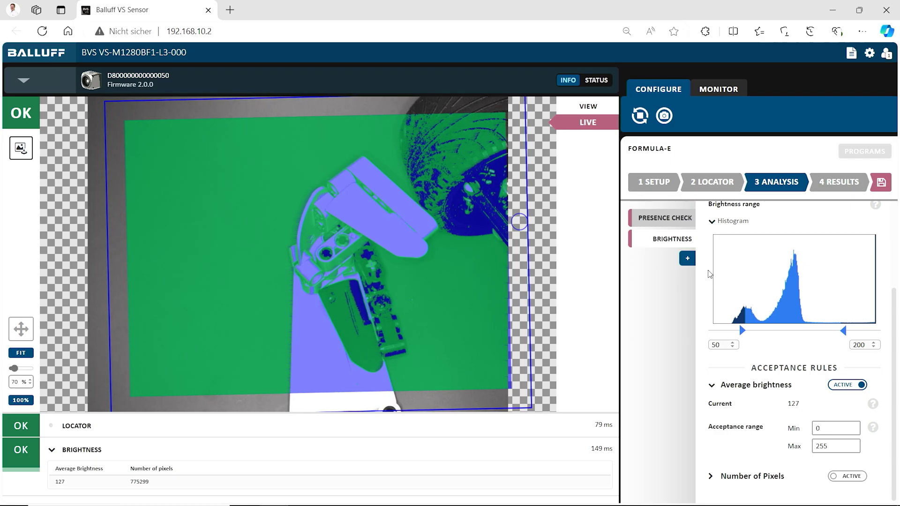
left_click(687, 258)
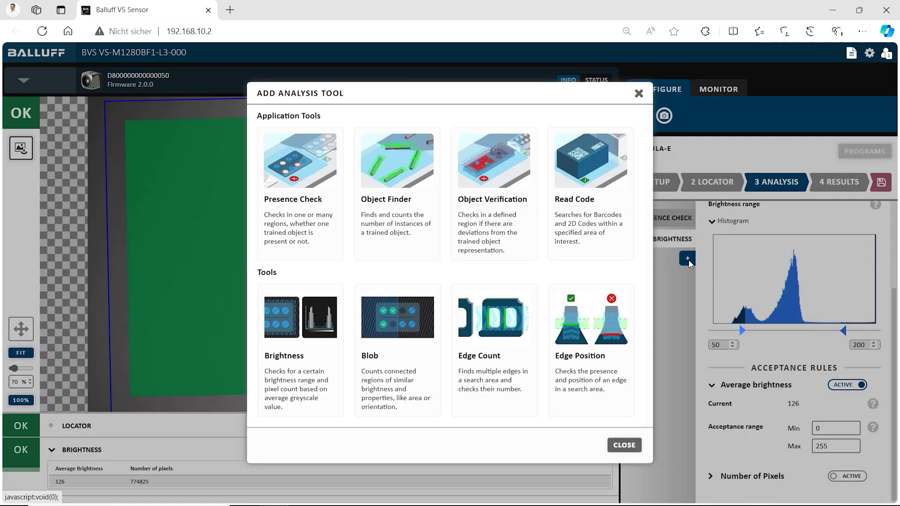
Step: Add an Edge Count tool with a rotated search region across the part and polarity Both
left_click(497, 320)
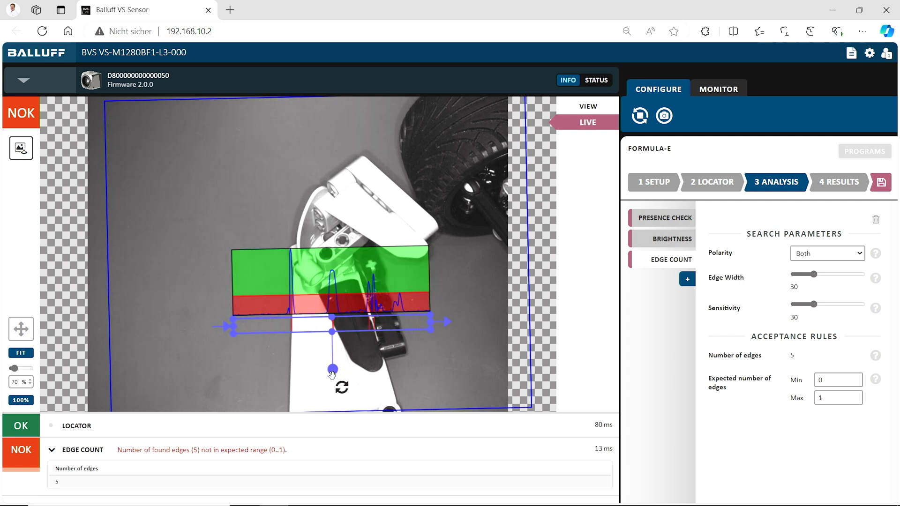
left_click_drag(332, 366, 352, 374)
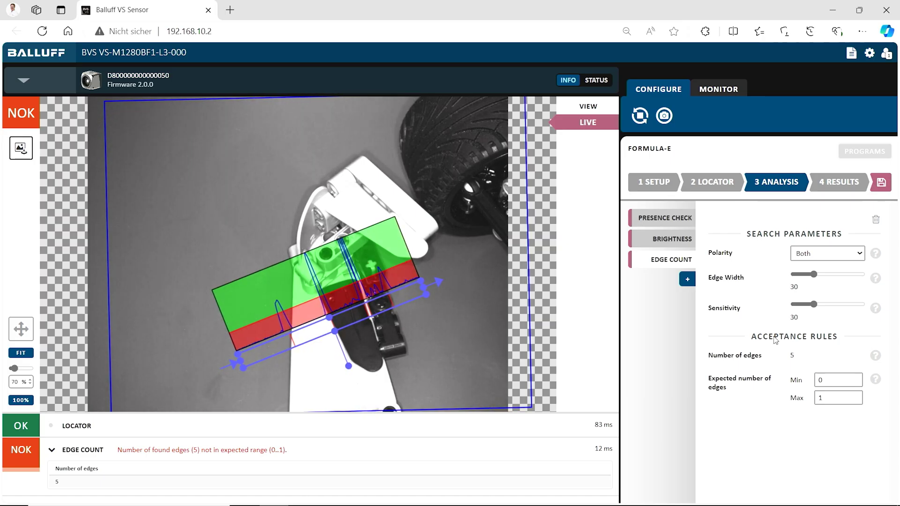
left_click(822, 259)
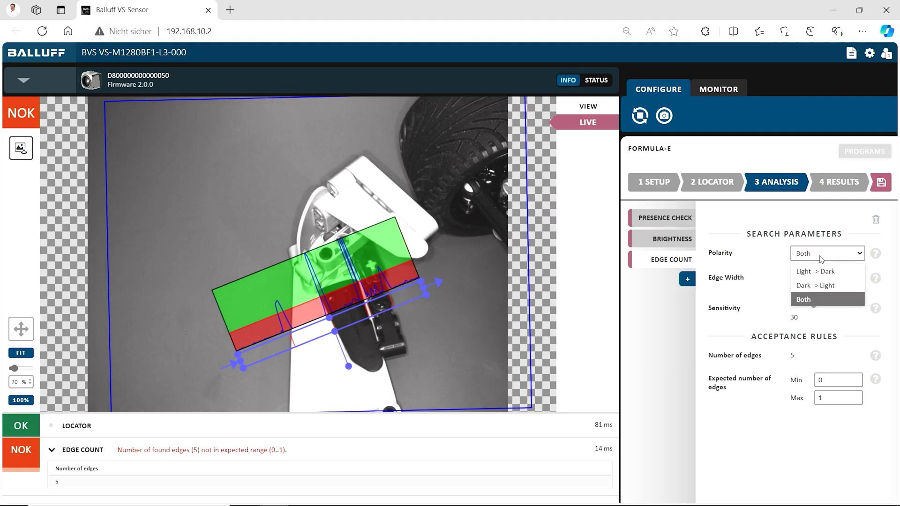
left_click(824, 302)
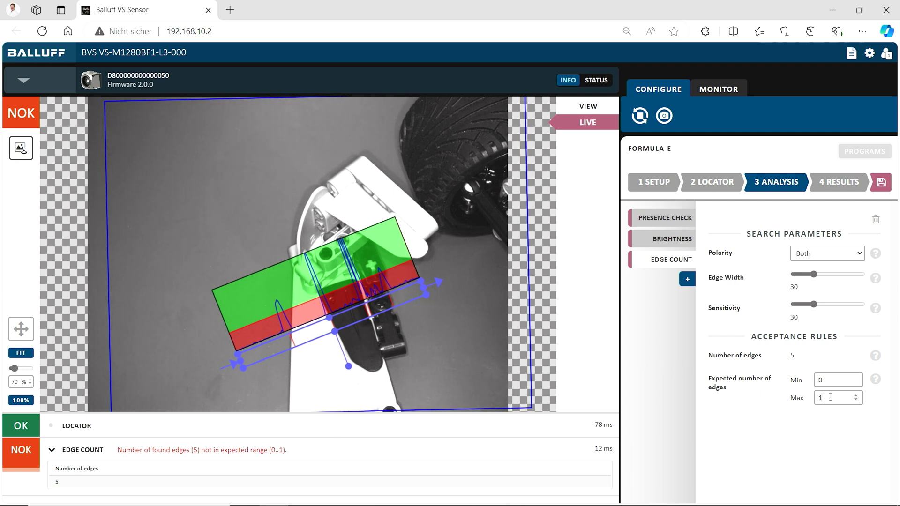
Step: Raise the Edge Count maximum so it expects 0 to 4 edges
left_click(857, 396)
left_click(857, 396)
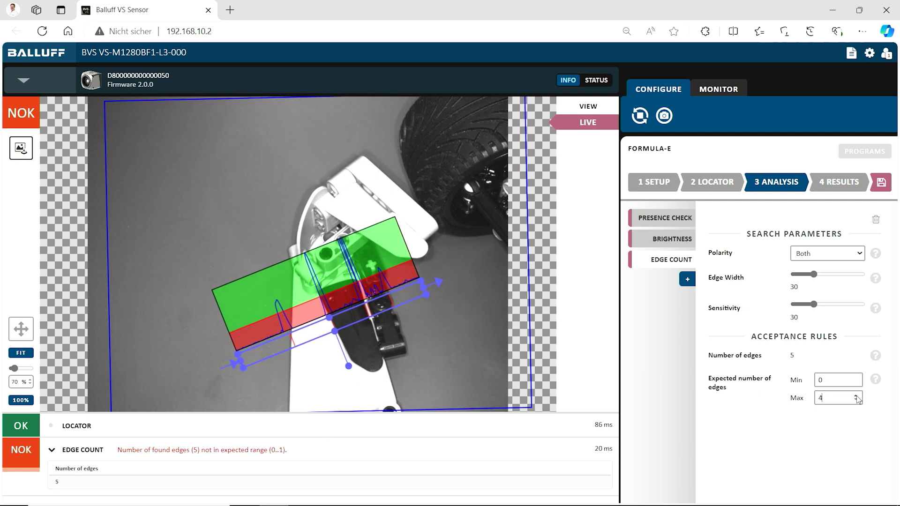
left_click(856, 396)
left_click(857, 395)
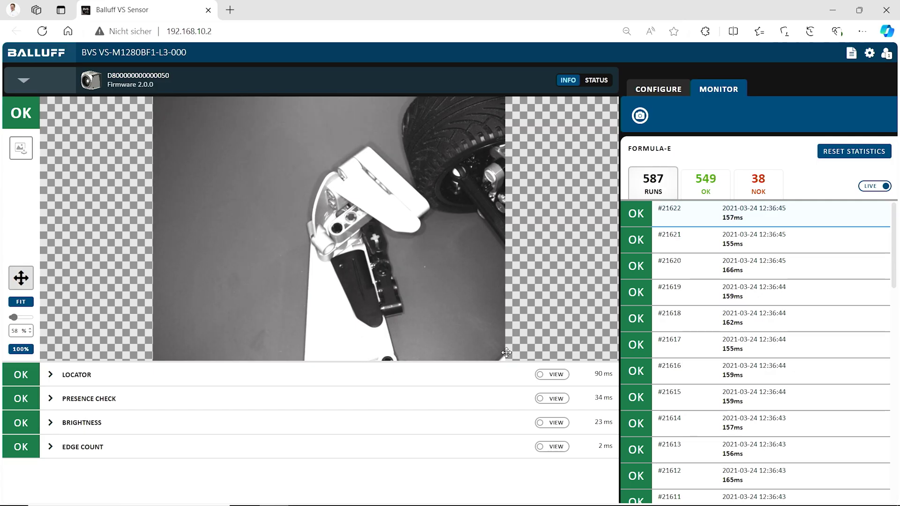
Step: Turn on the VIEW toggles for Locator, Presence Check, Brightness and Edge Count in the results list
left_click(554, 375)
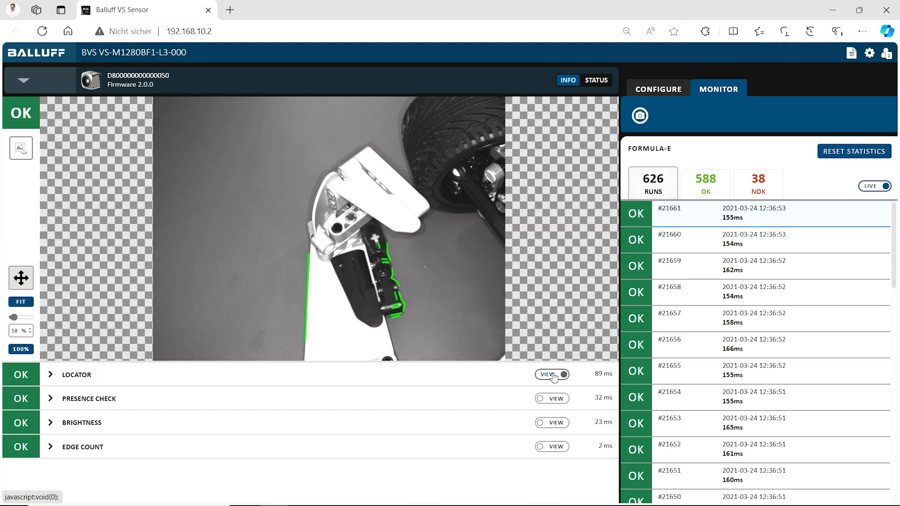
left_click(552, 400)
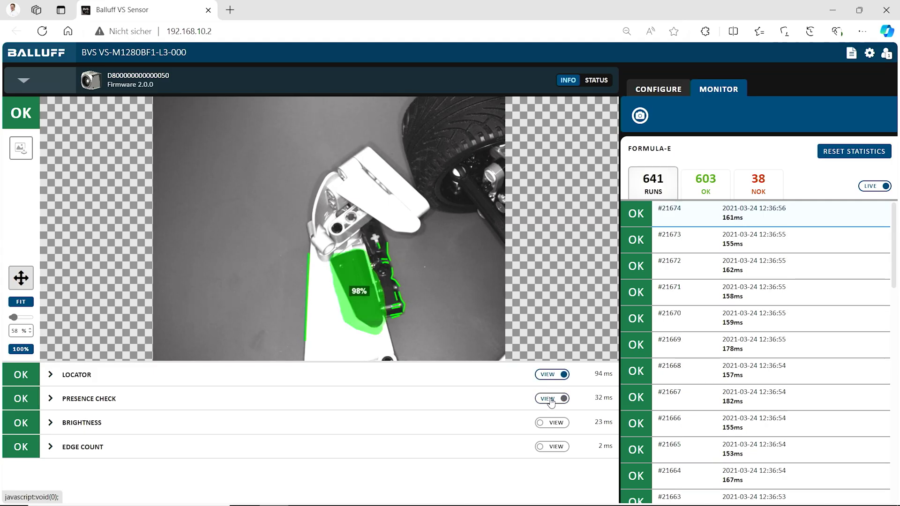
left_click(553, 424)
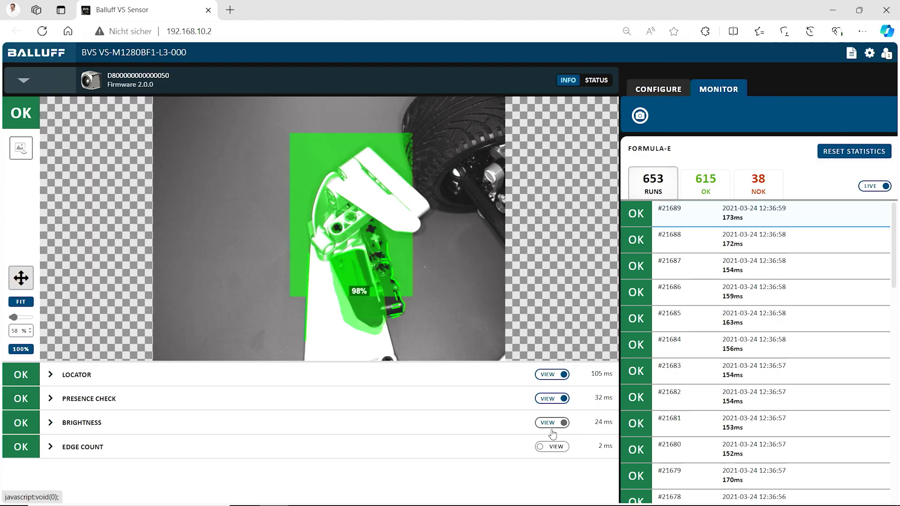
left_click(555, 448)
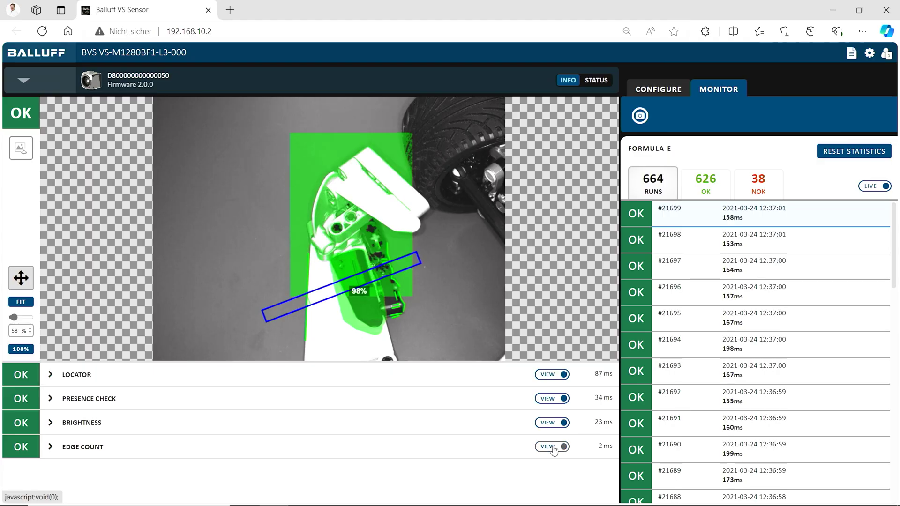